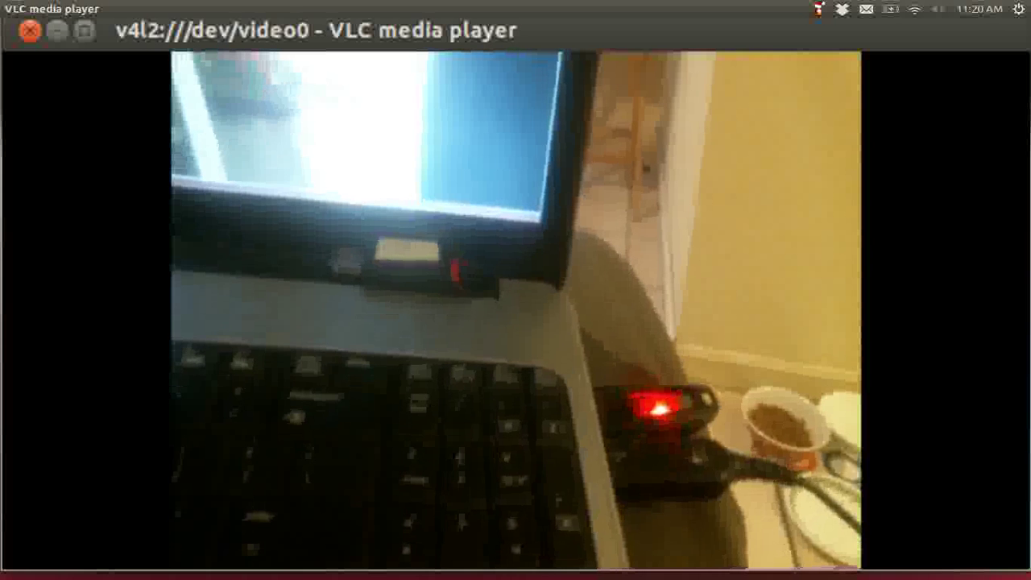
- Restore the maximized VLC webcam window to a smaller window with Ctrl+Super+Down
key("ctrl+super+Down")
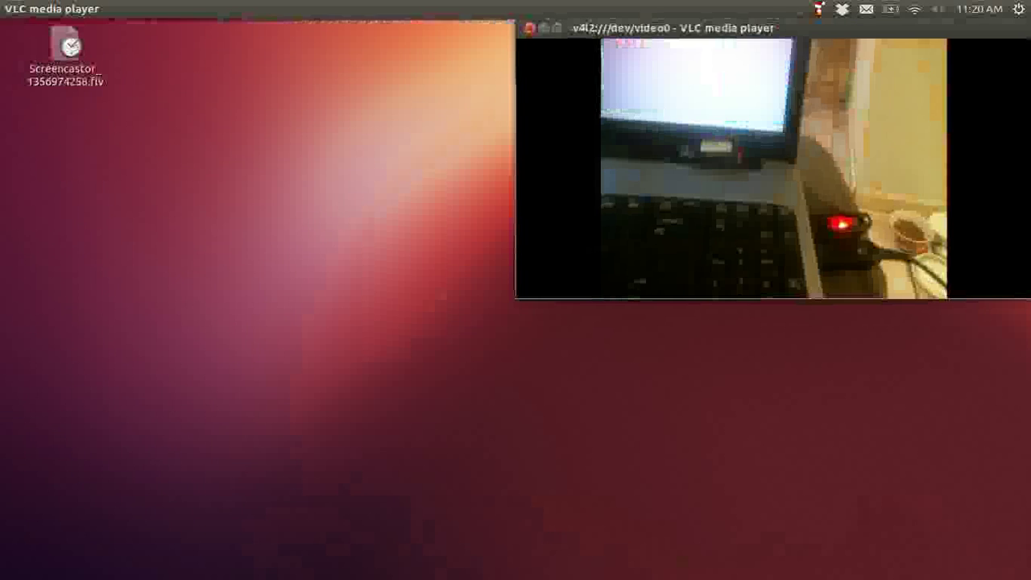